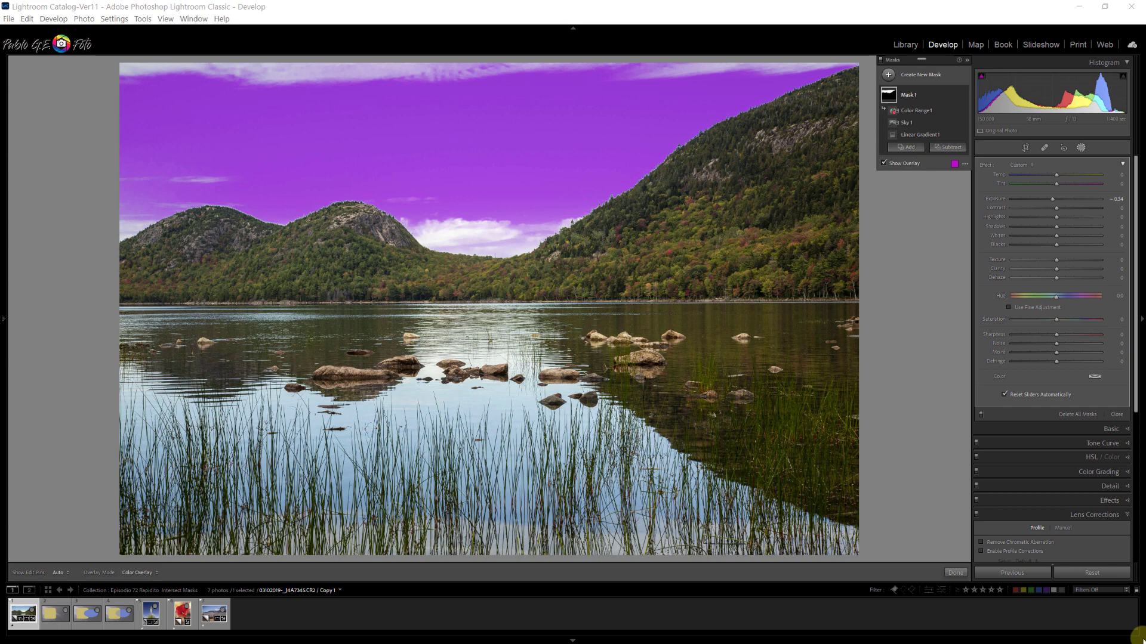
Look through the three mask diagram images, from the single yellow shape to the overlapping yellow and blue shapes.
click(54, 610)
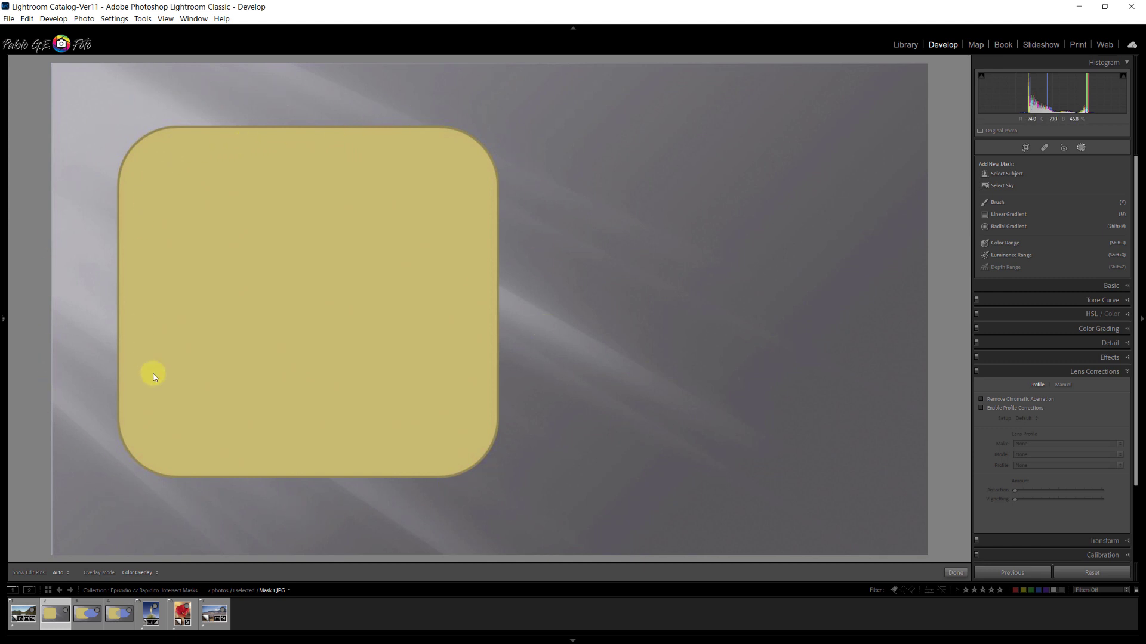
click(90, 604)
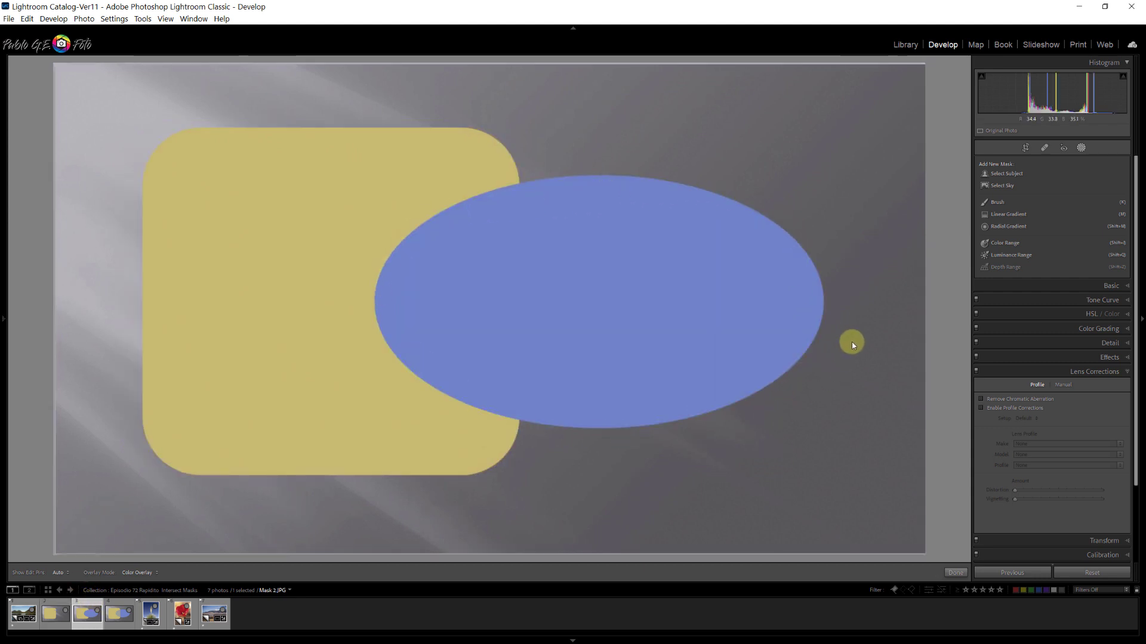
click(122, 608)
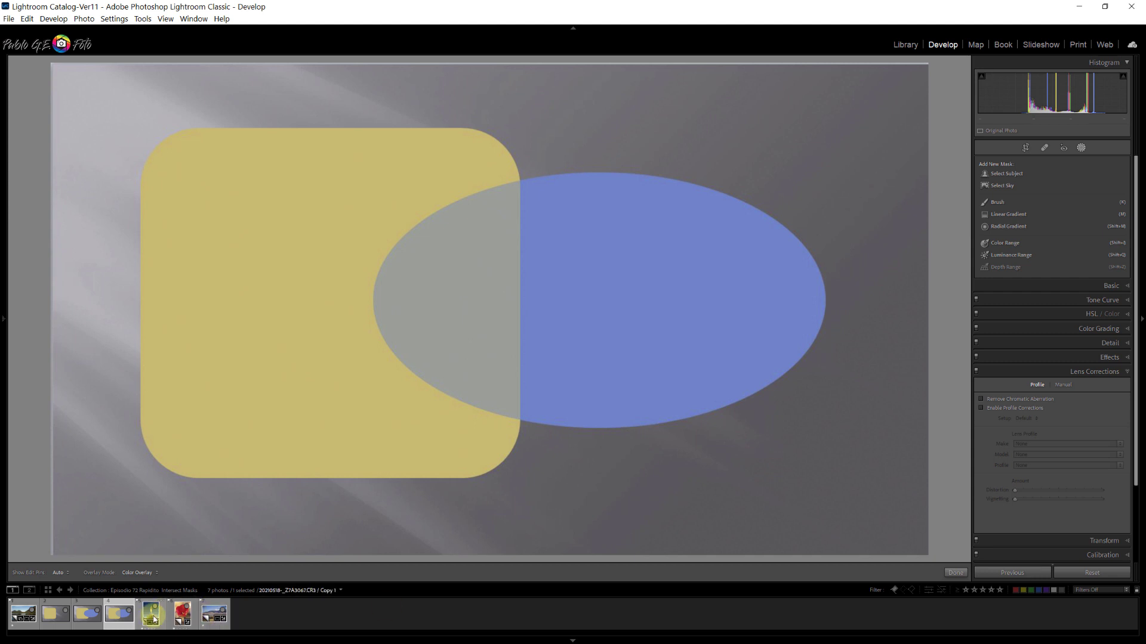
Open the yucca photo and add a linear gradient mask covering the sky from above and fading out over the sand.
click(151, 613)
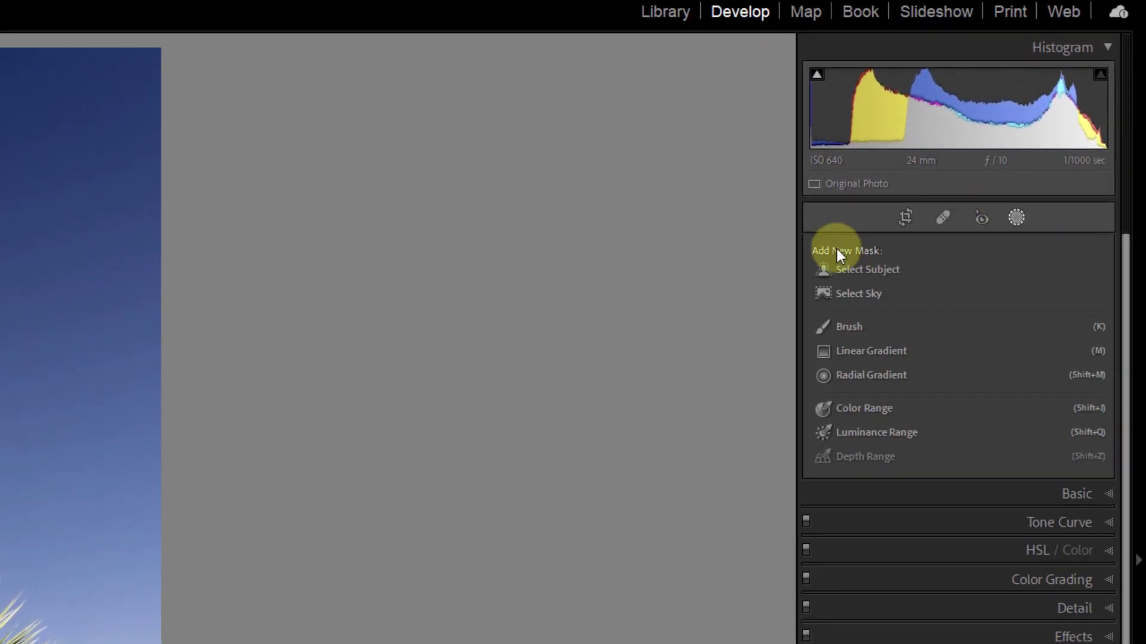
click(858, 348)
drag(0, 578, 0, 643)
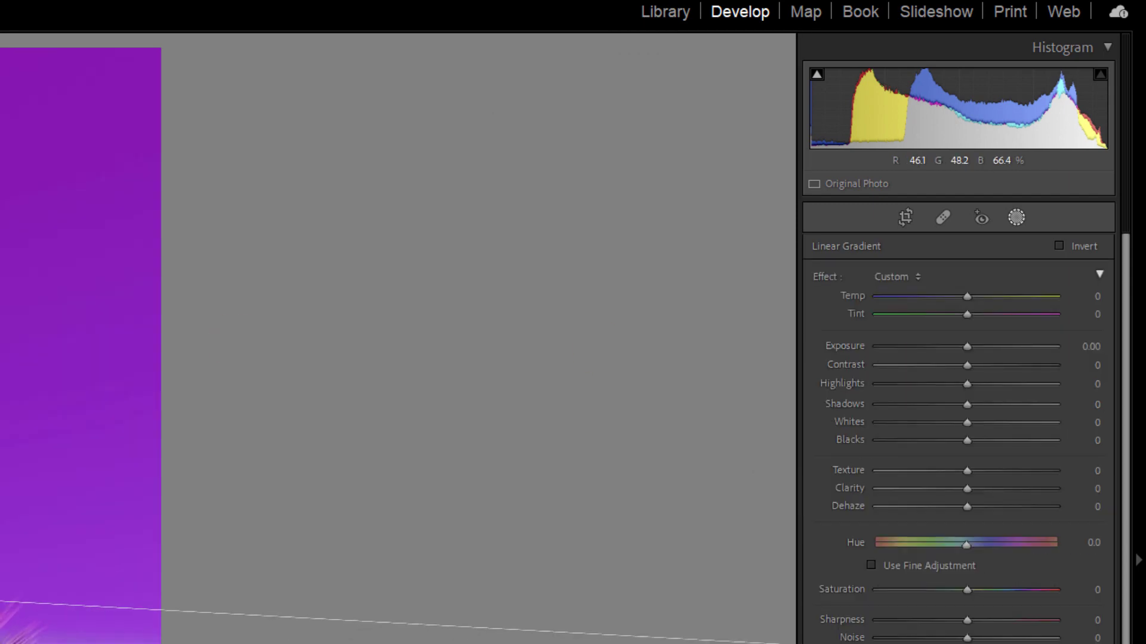
drag(269, 523, 264, 553)
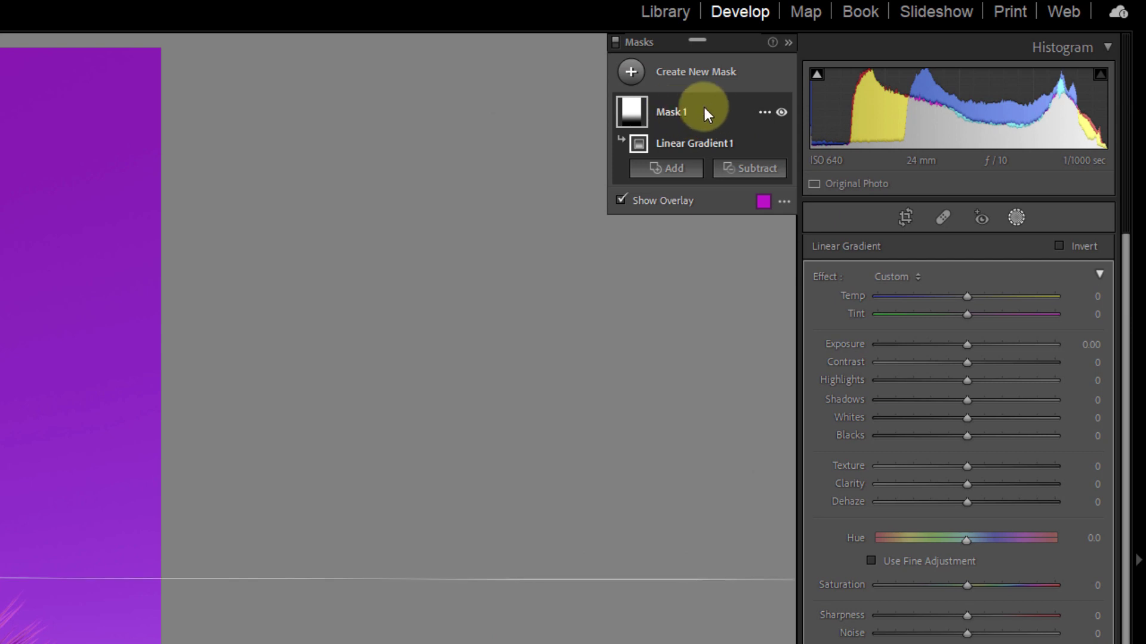
Intersect the yucca photo's linear gradient mask with a Select Sky mask.
click(763, 113)
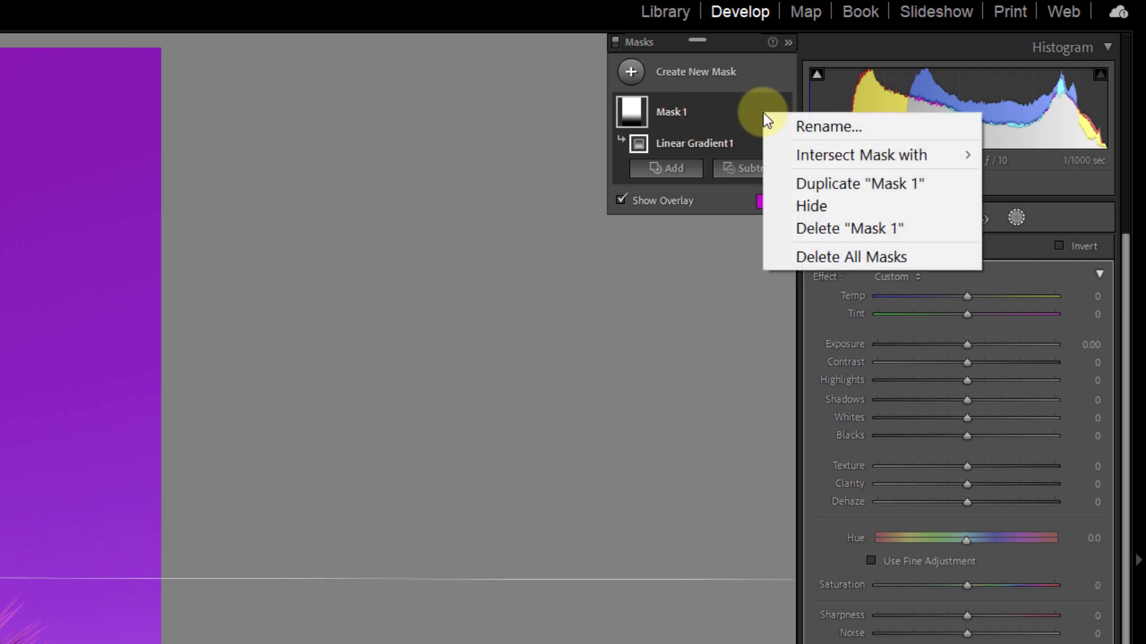
mouse_move(799, 158)
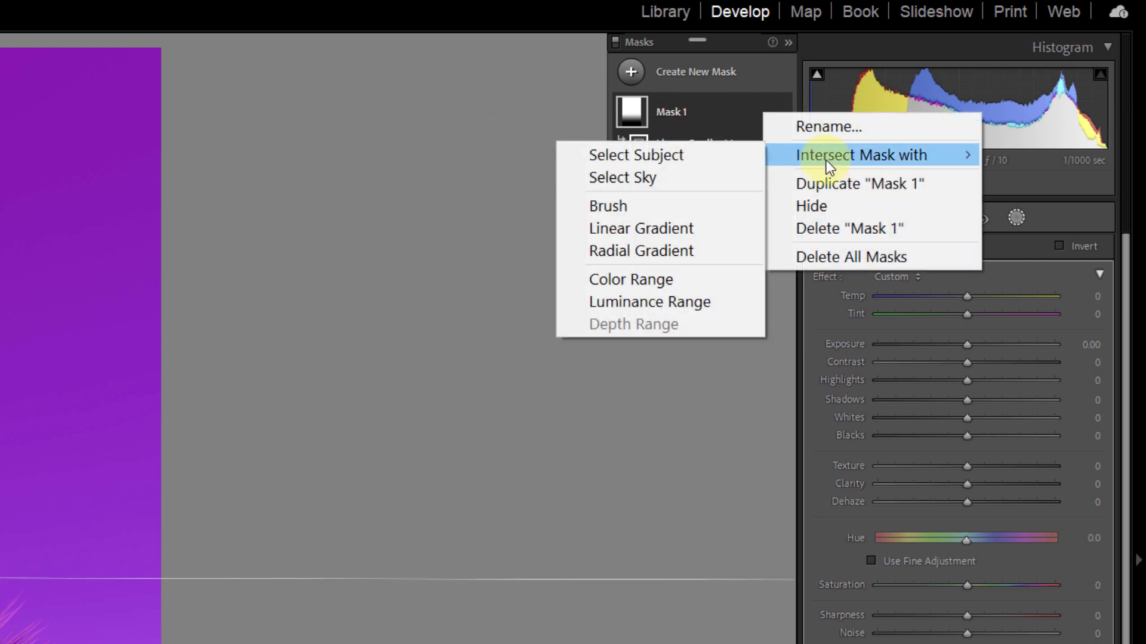
click(417, 220)
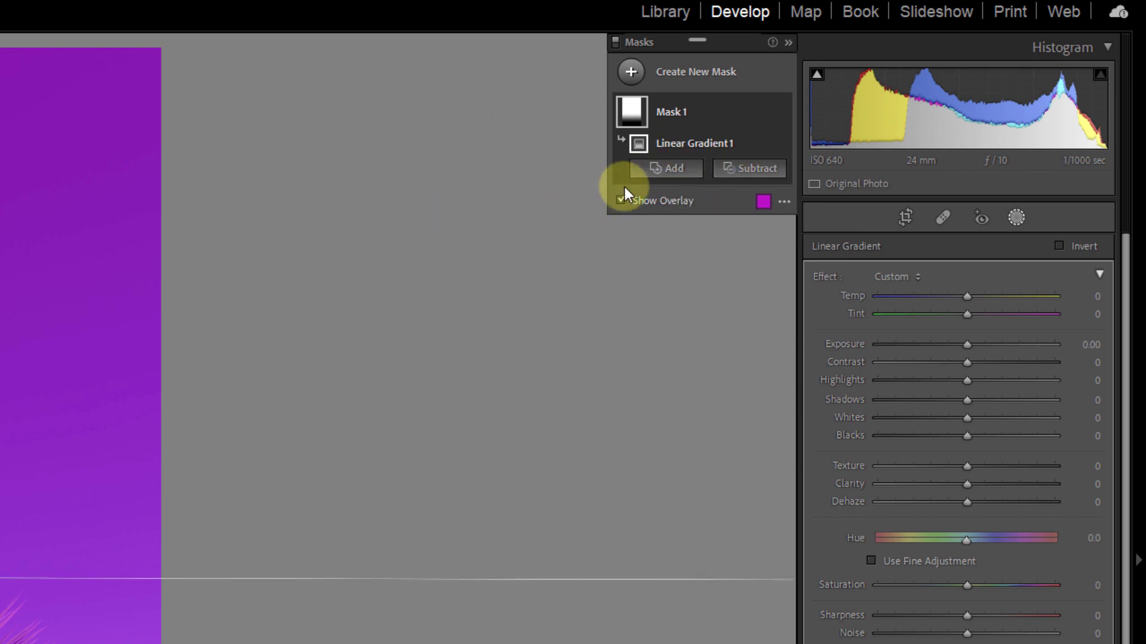
key(alt)
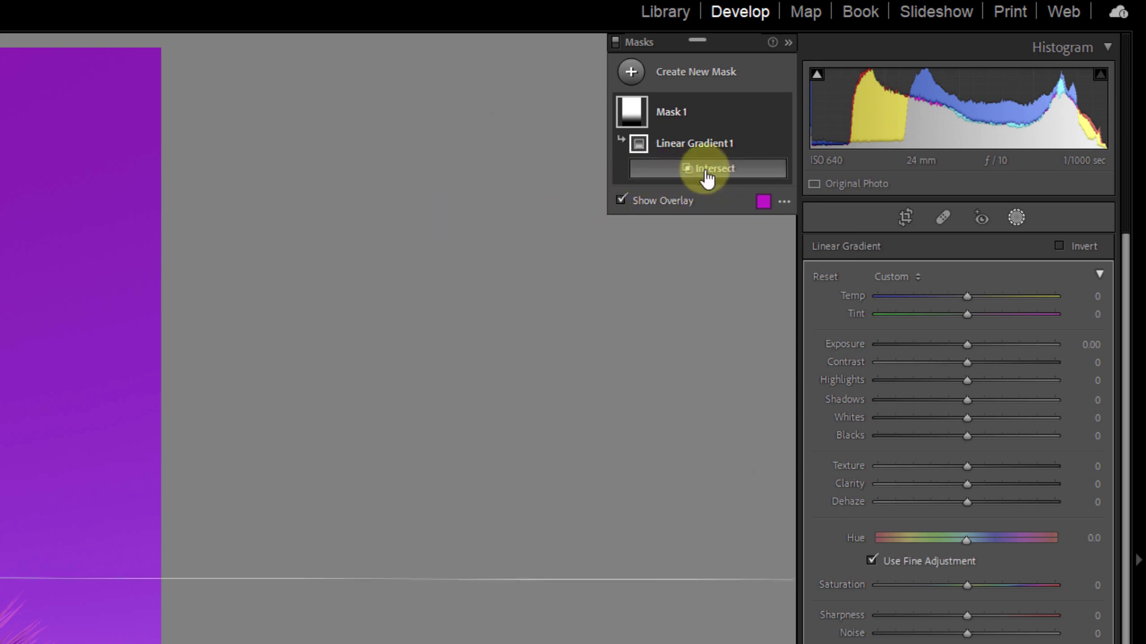
alt+click(705, 170)
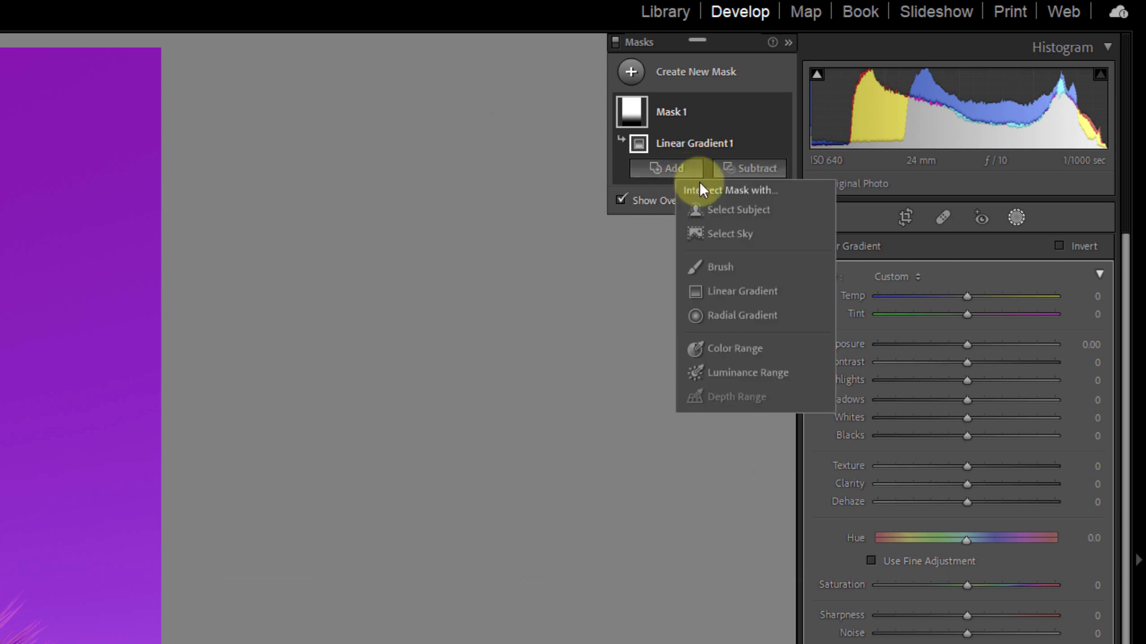
click(713, 236)
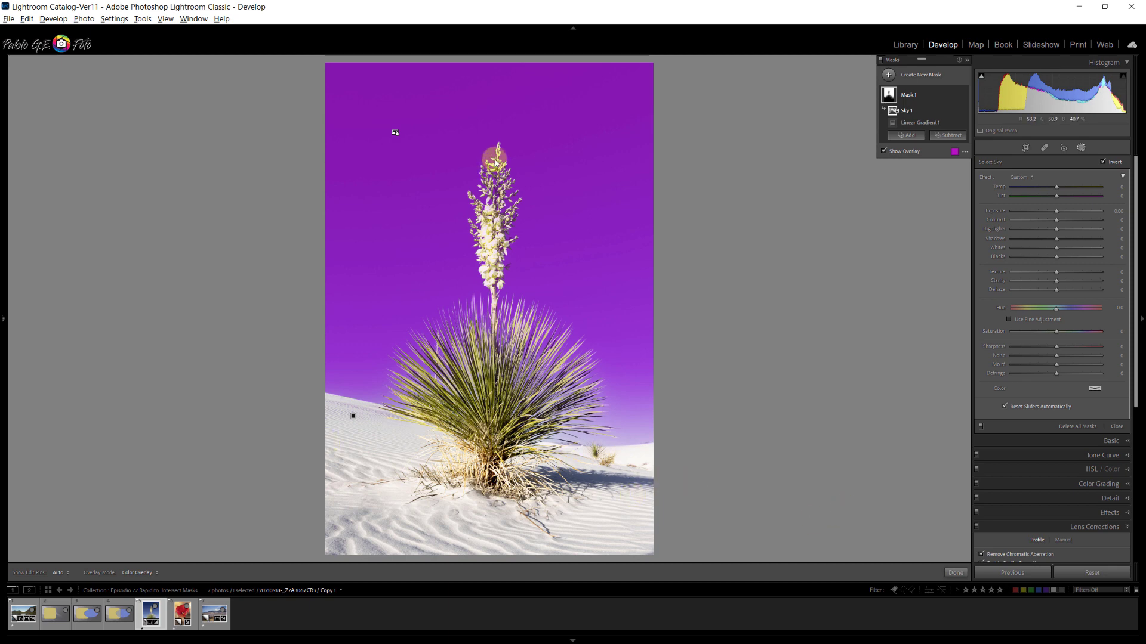
Turn the Sky 1 component off and back on to compare the mask with and without the intersection.
mouse_move(915, 110)
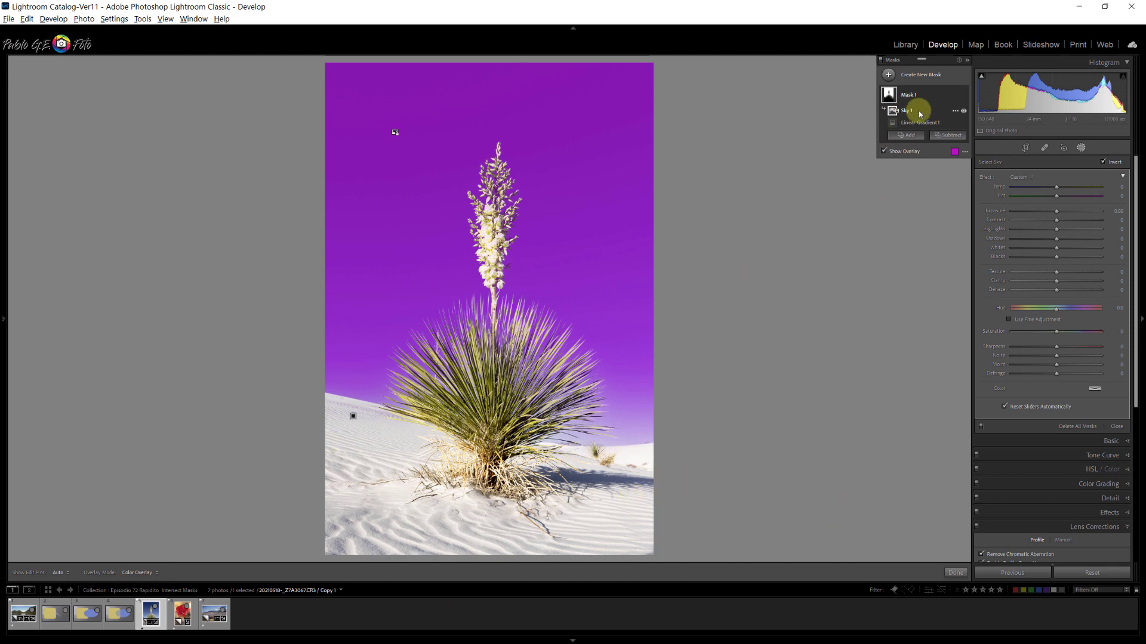
click(964, 111)
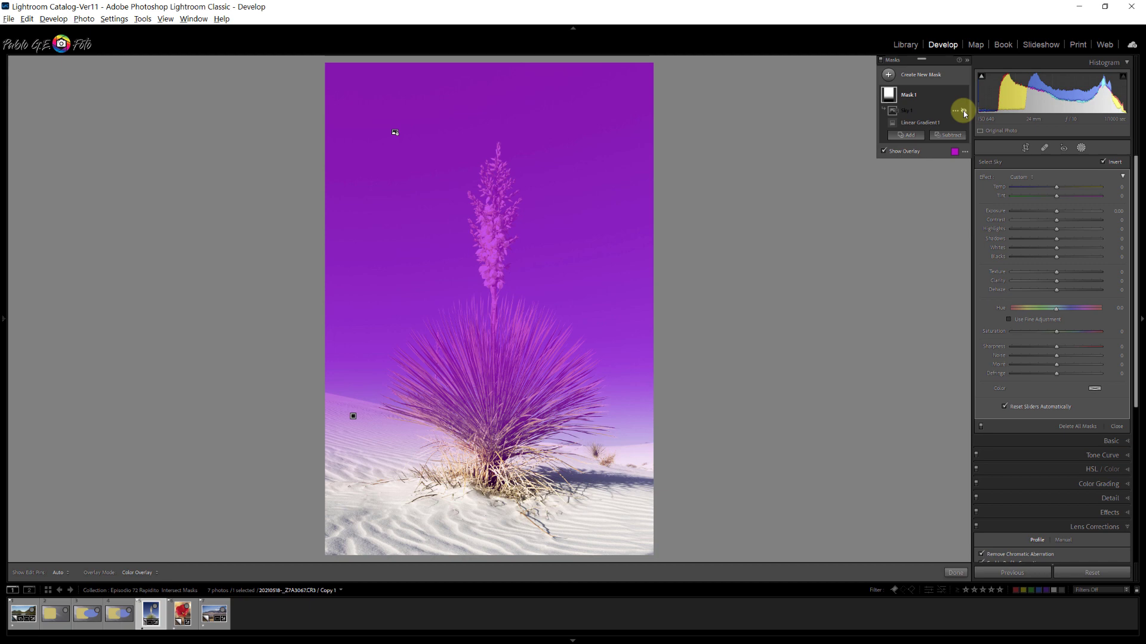
click(963, 111)
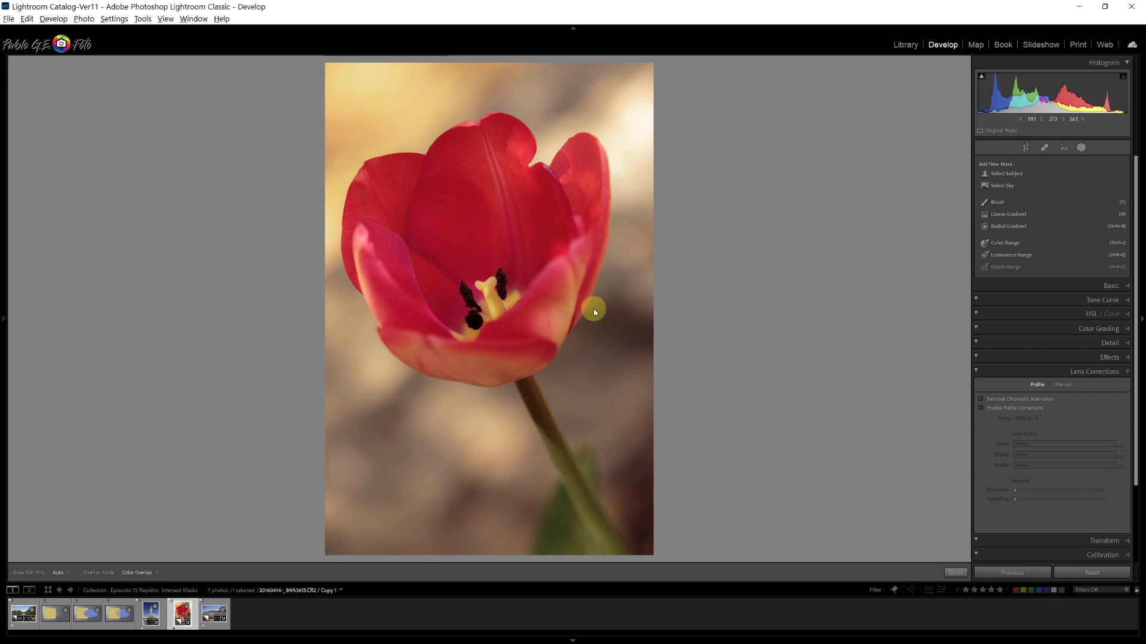
Create a Select Subject mask on the tulip photo.
click(1079, 145)
click(1079, 145)
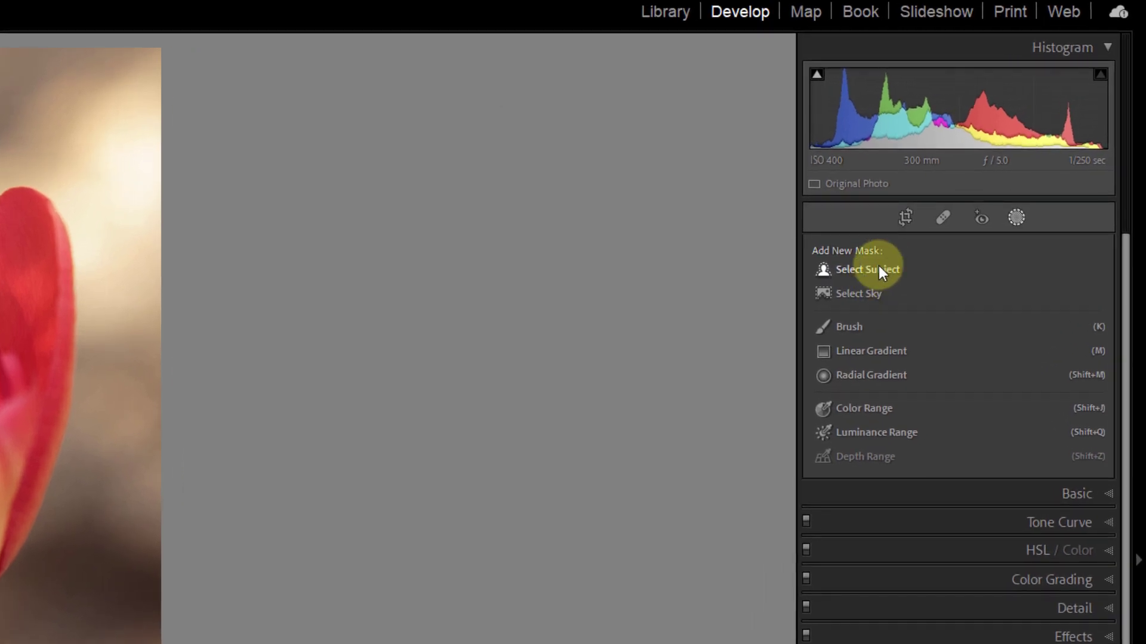
click(988, 190)
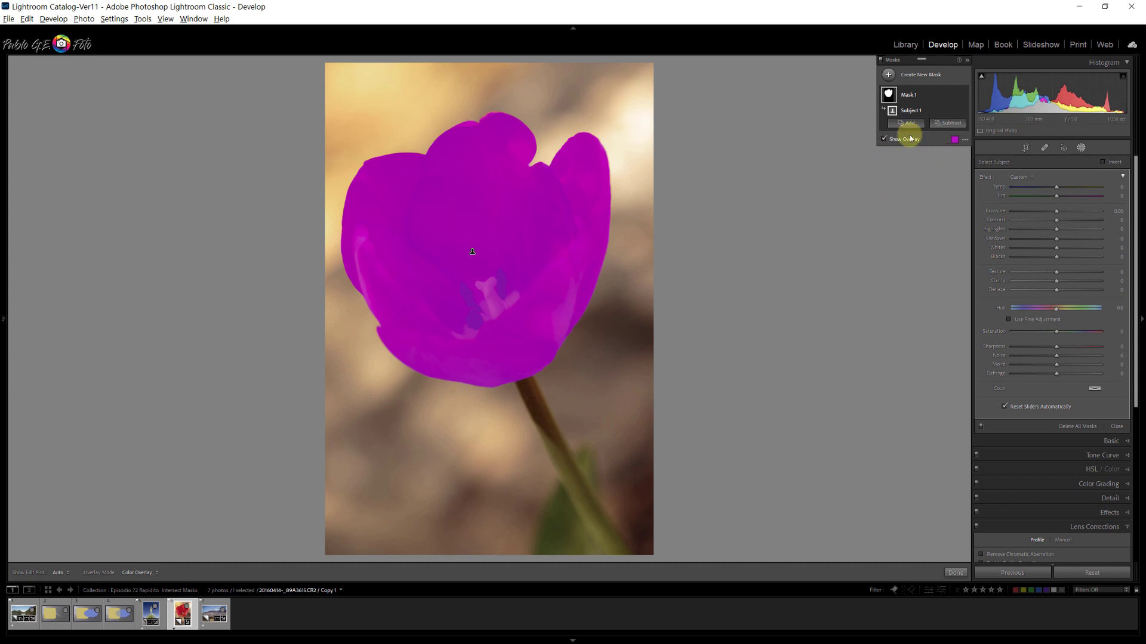
Intersect the tulip's subject mask with a Color Range sampled from the red petals.
key(alt)
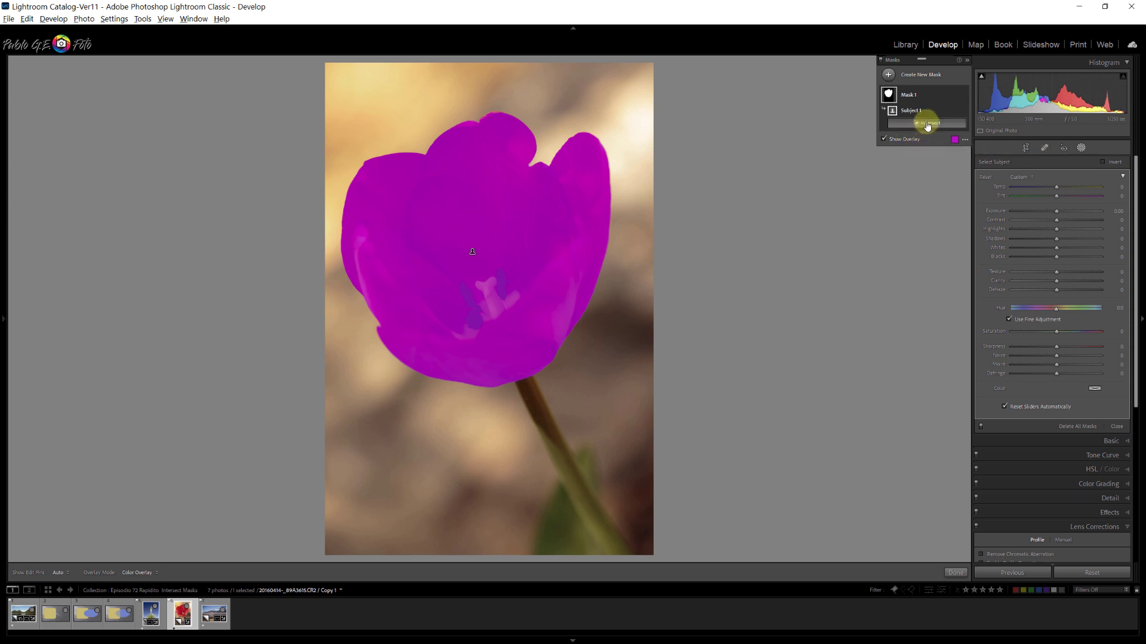
alt+click(927, 124)
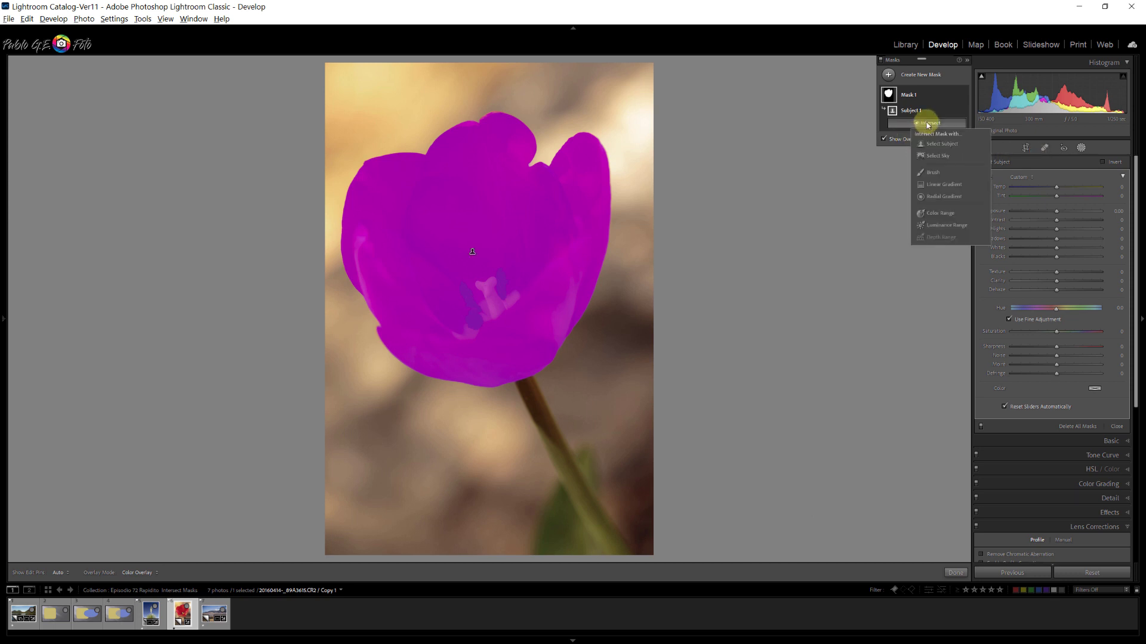
click(934, 216)
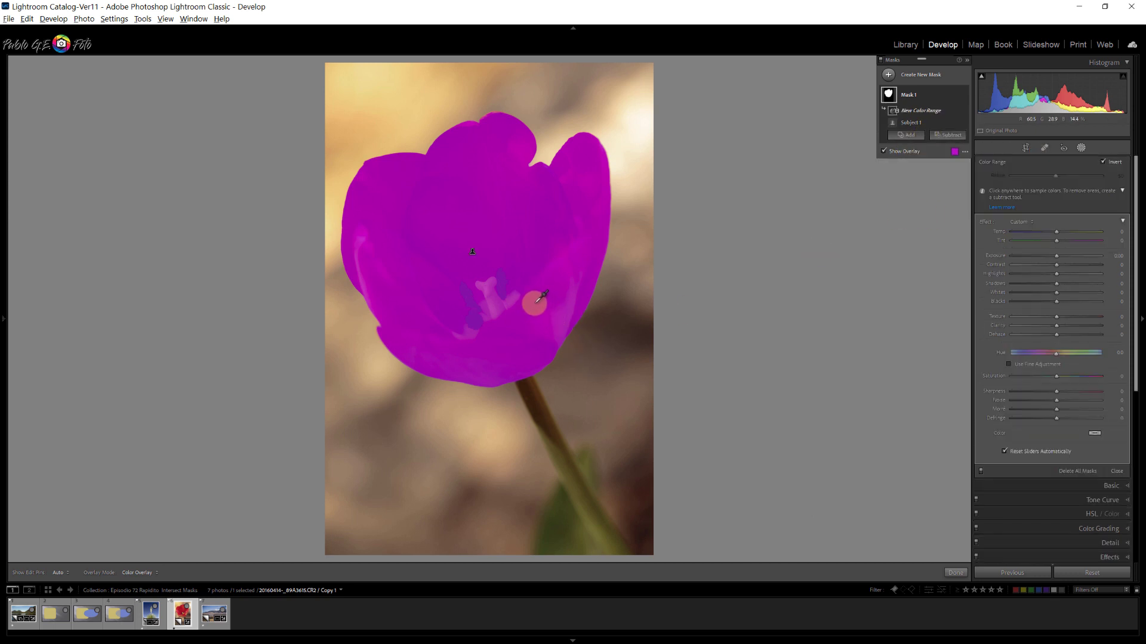
drag(530, 303, 543, 366)
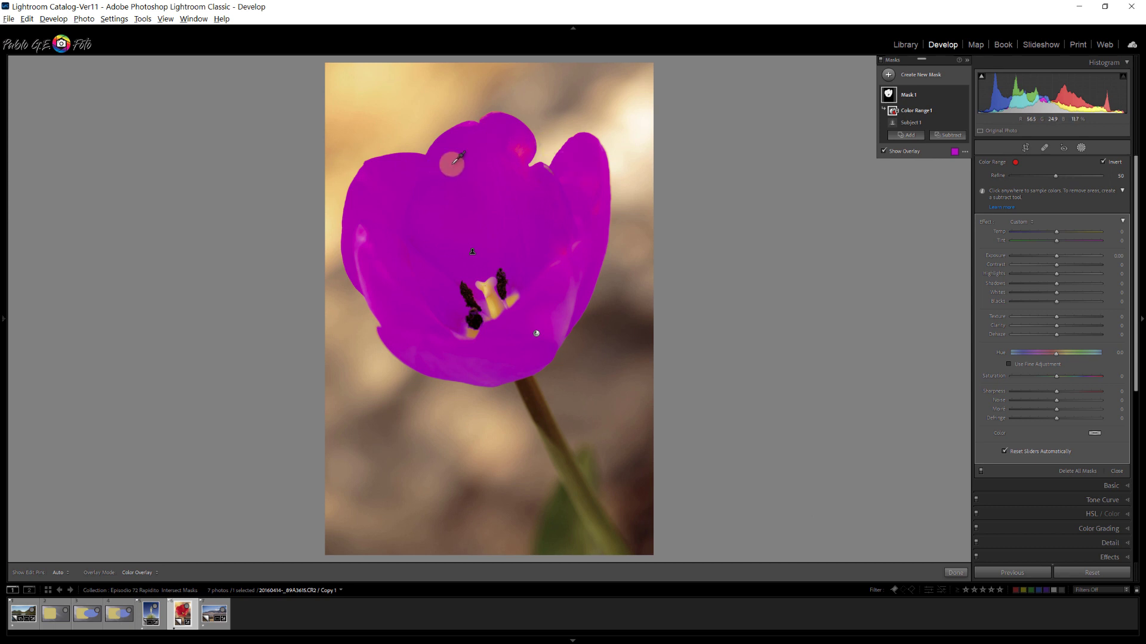
Adjust the masked petals with Highlights 24, Exposure 0.38, Clarity −24 and Saturation 28.
click(1057, 276)
drag(1064, 275, 1060, 257)
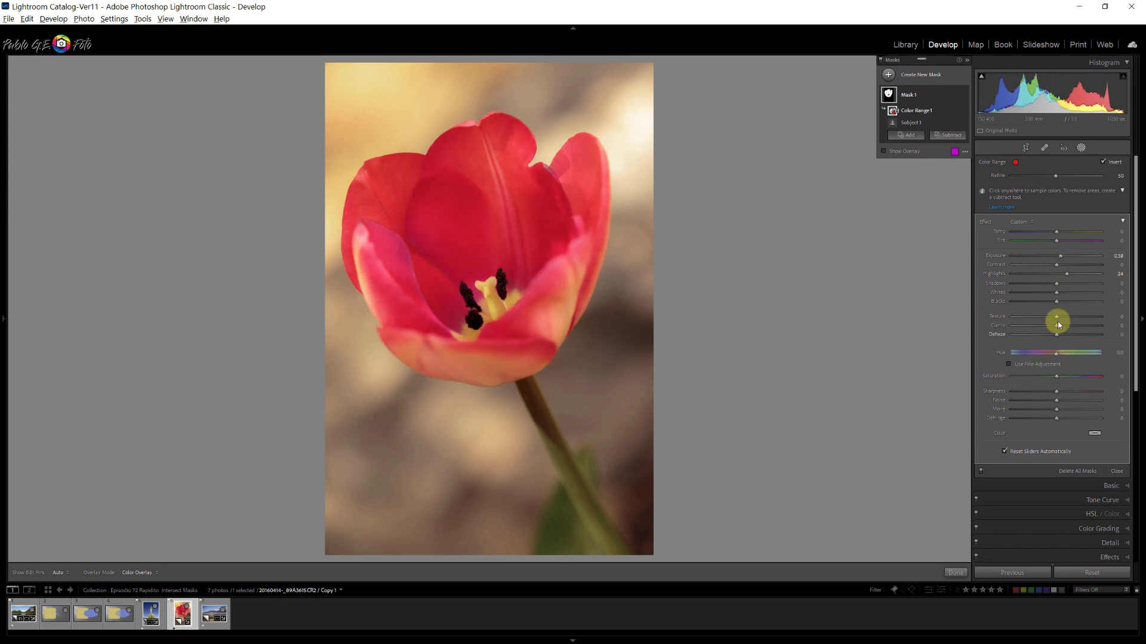
drag(1055, 327, 1047, 328)
drag(1055, 377, 1069, 379)
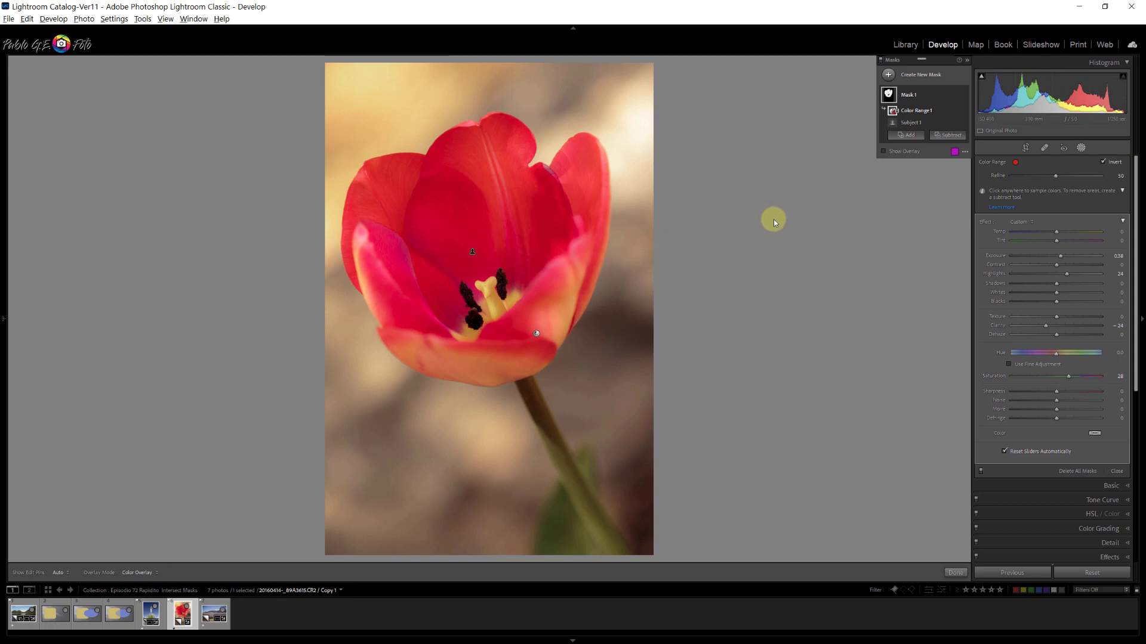
Show the mask overlay and toggle the Color Range component off and on to compare its effect on the flower's center.
click(883, 152)
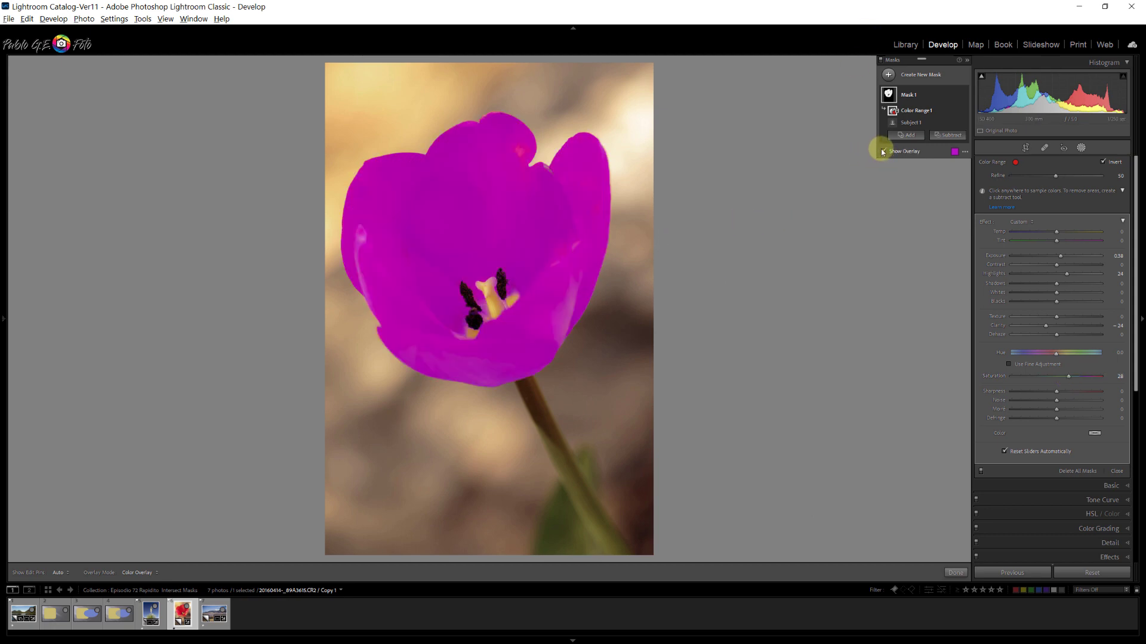
click(965, 113)
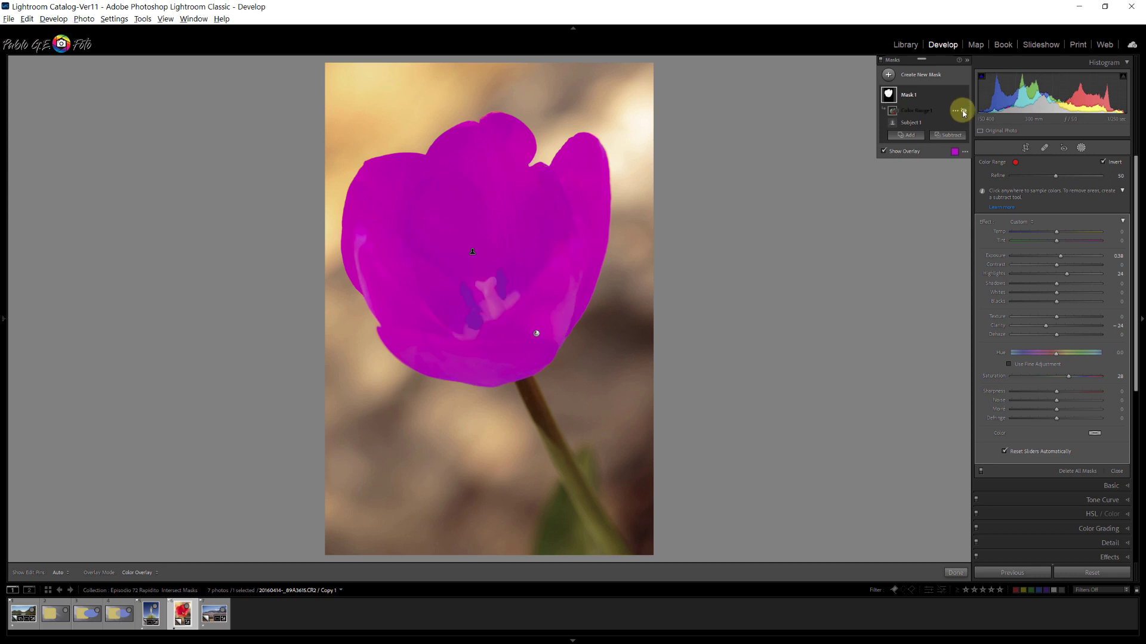
click(964, 112)
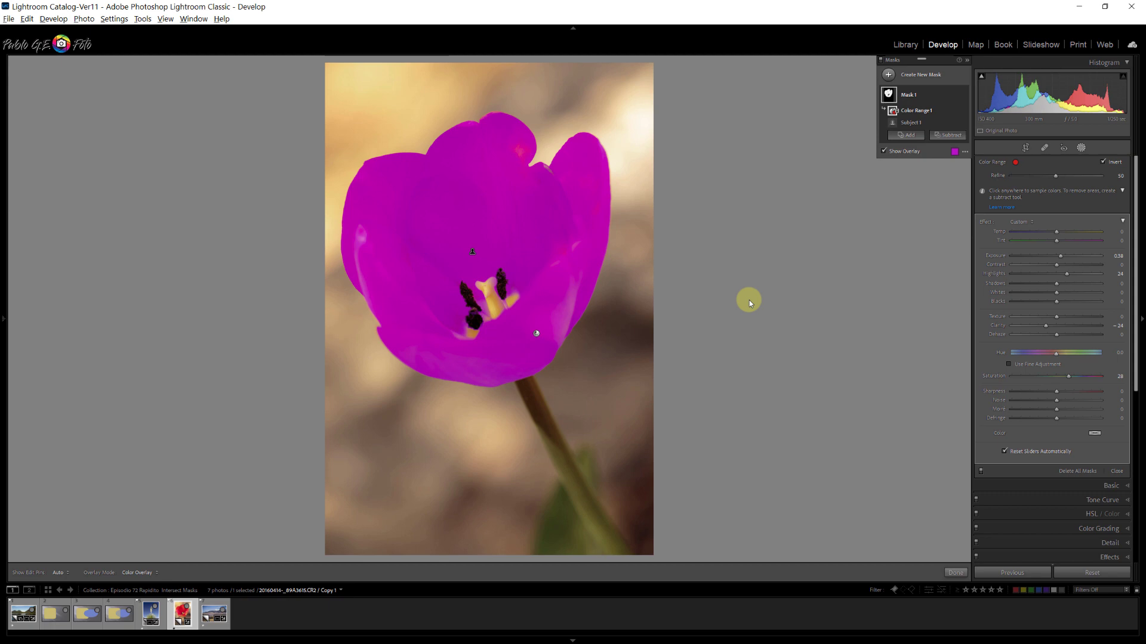
On the mountain and dunes photo, add a linear gradient mask over the sky with Exposure −0.46 and Temp −50.
click(217, 605)
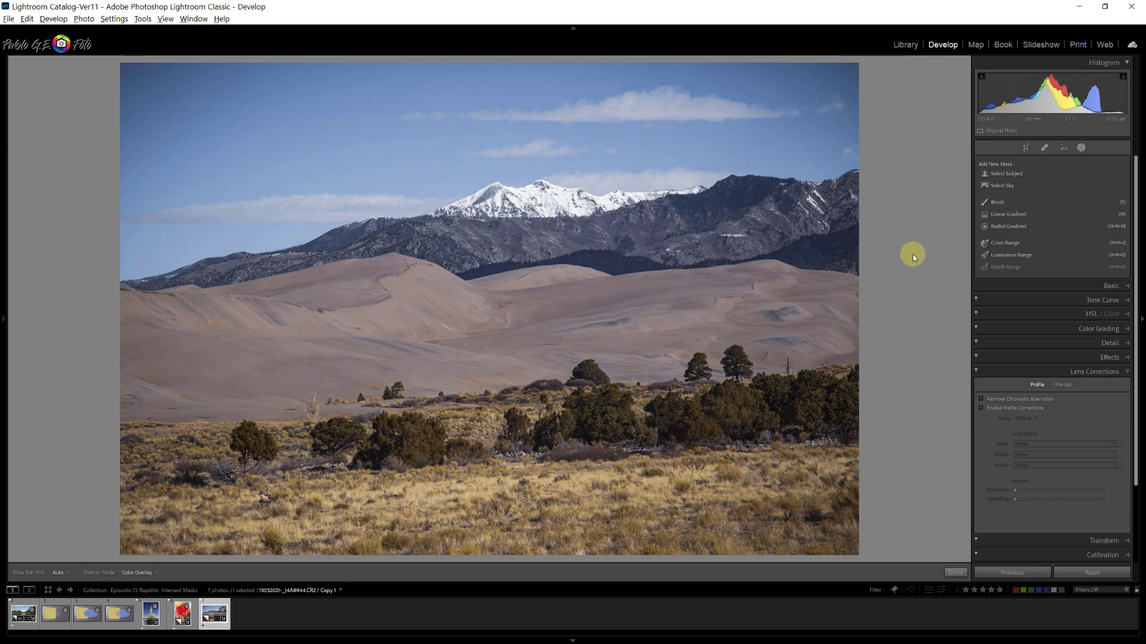
click(1001, 219)
drag(290, 301, 288, 159)
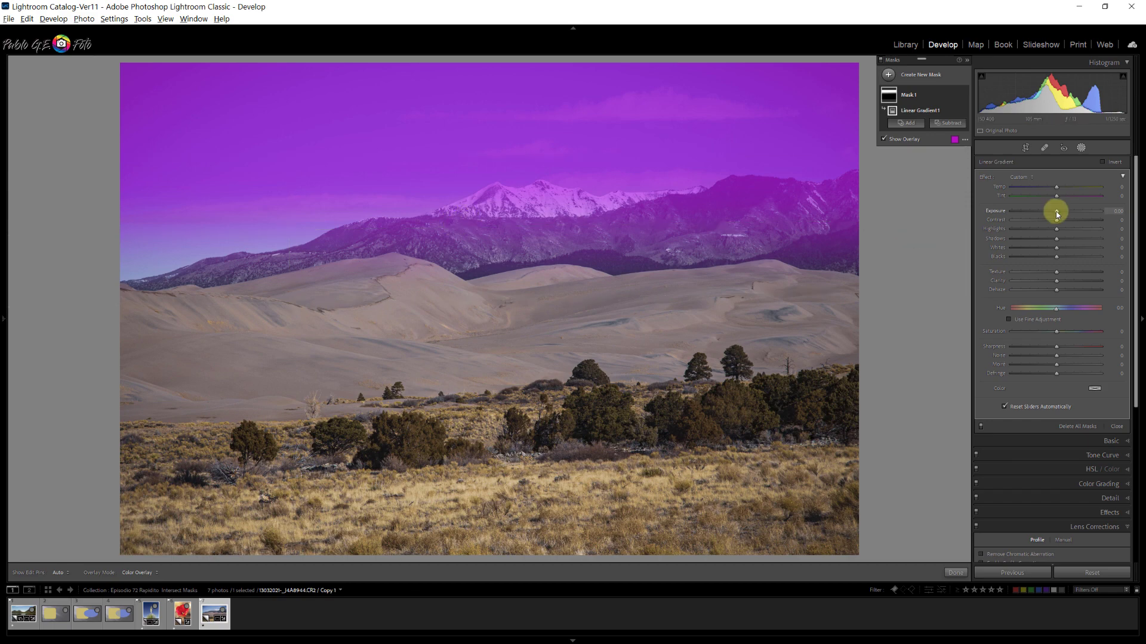
drag(1056, 210, 1033, 188)
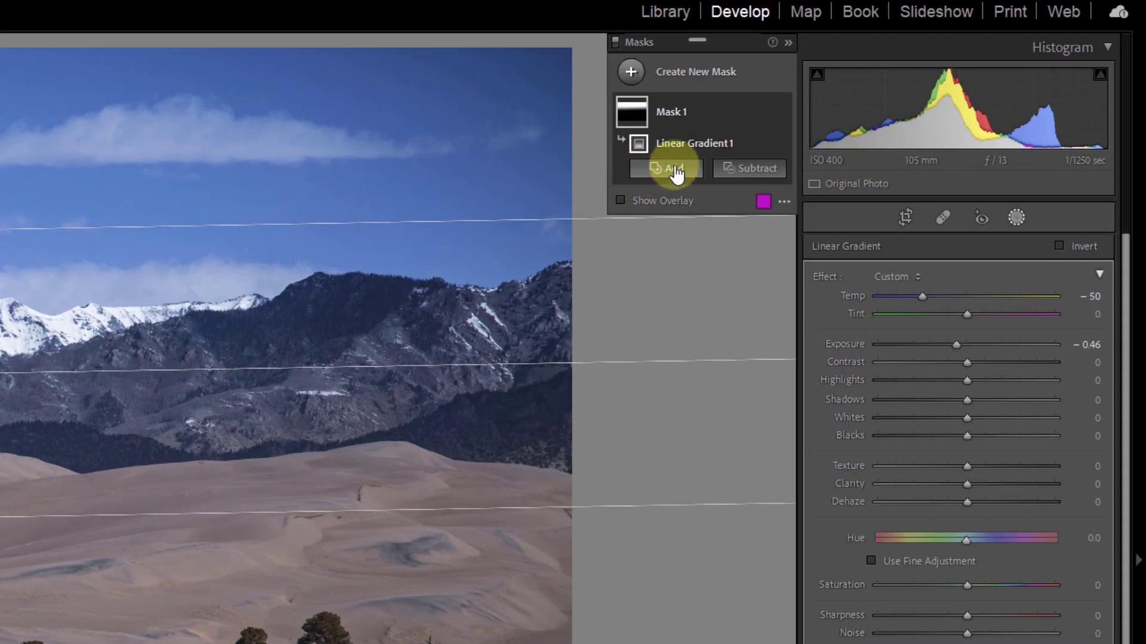
Intersect the mountain photo's linear gradient with a Select Sky mask and hide the overlay.
alt+click(674, 167)
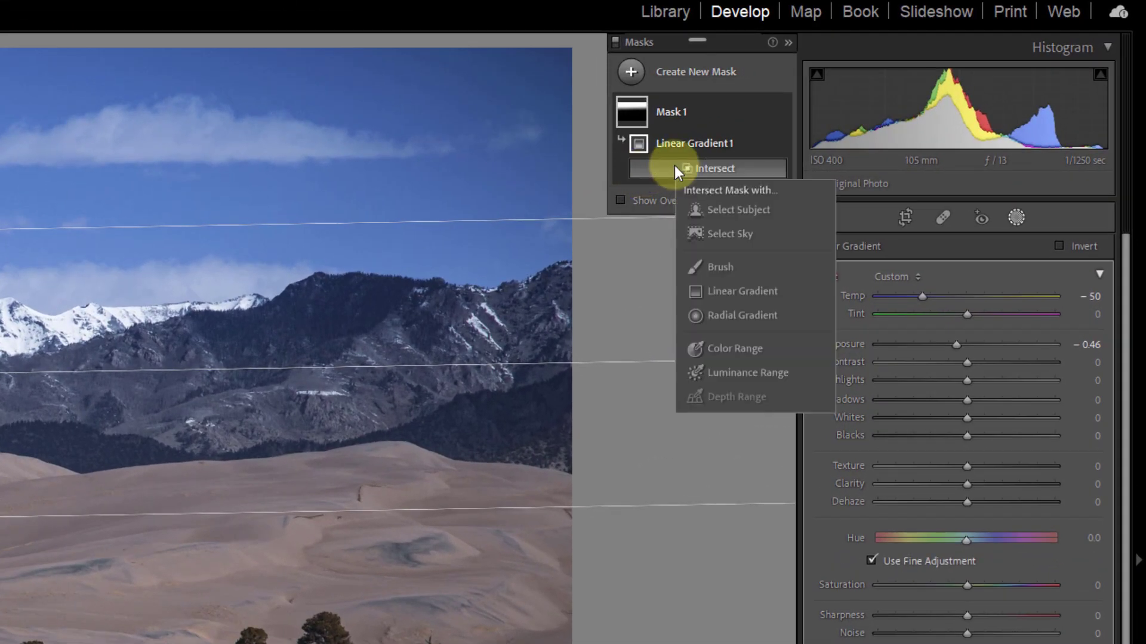
click(742, 233)
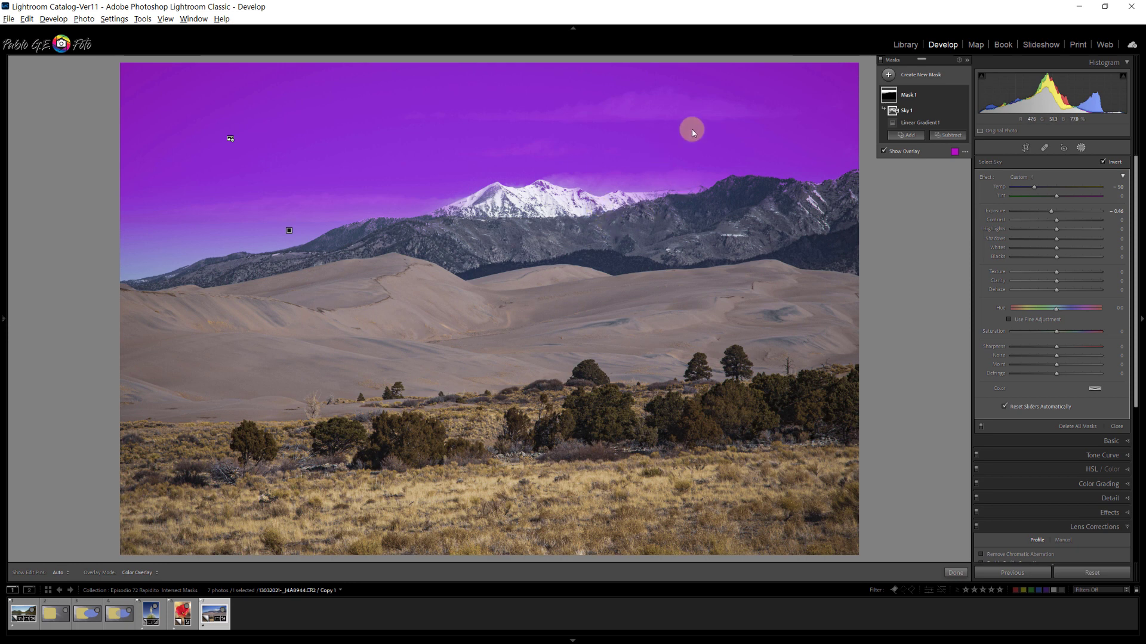
click(884, 152)
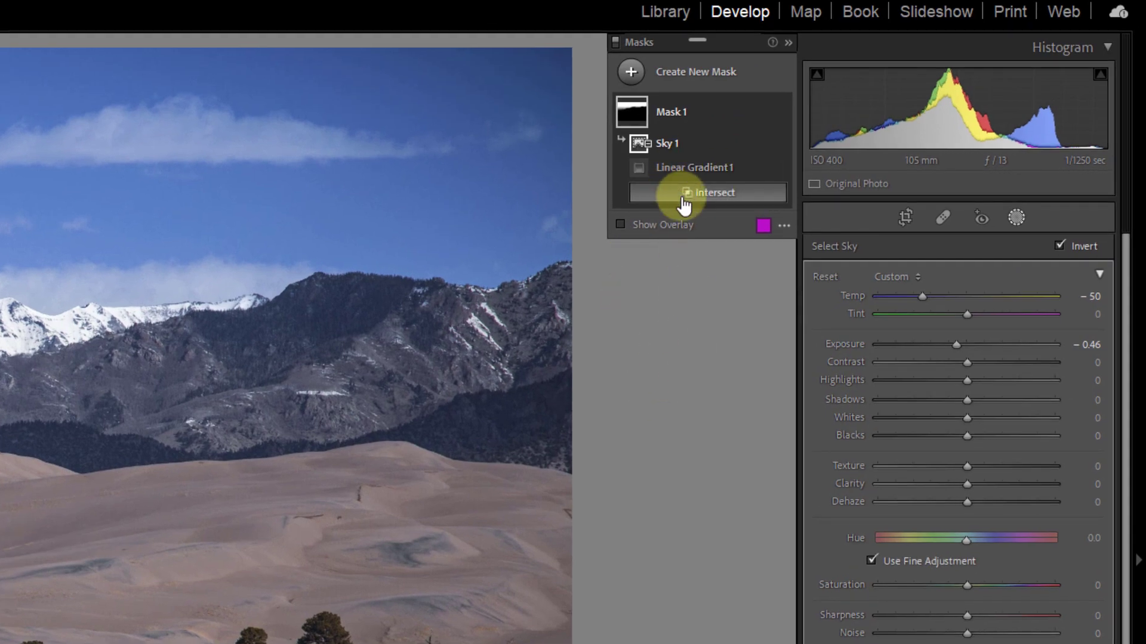
Intersect the mountain sky mask further with a Color Range sampled from the blue sky beneath the large cloud.
alt+click(682, 192)
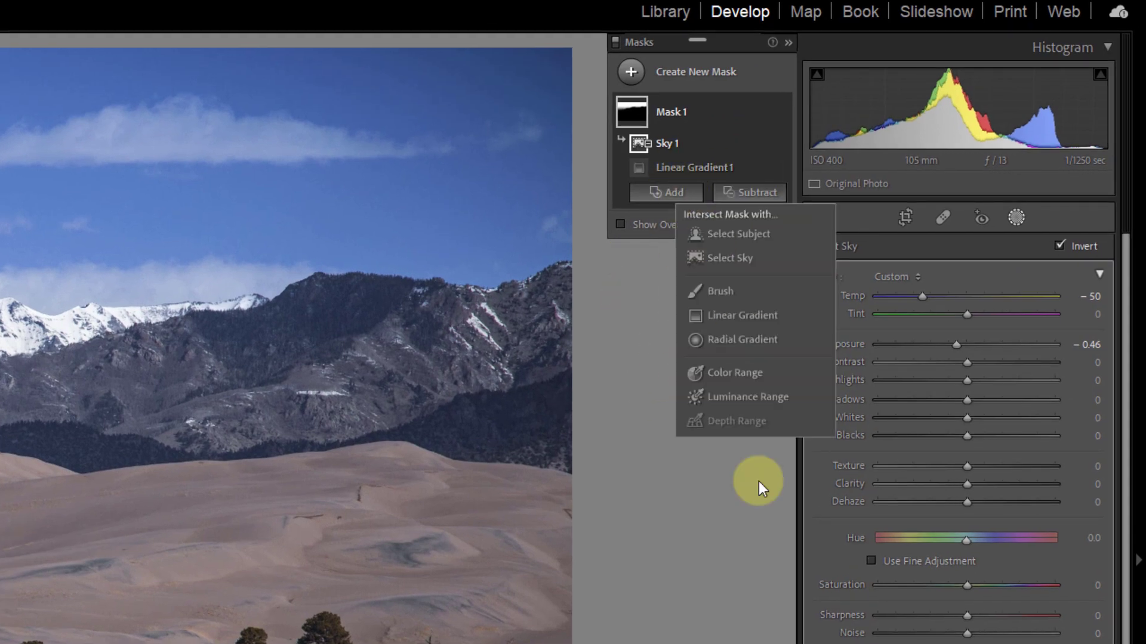
click(728, 374)
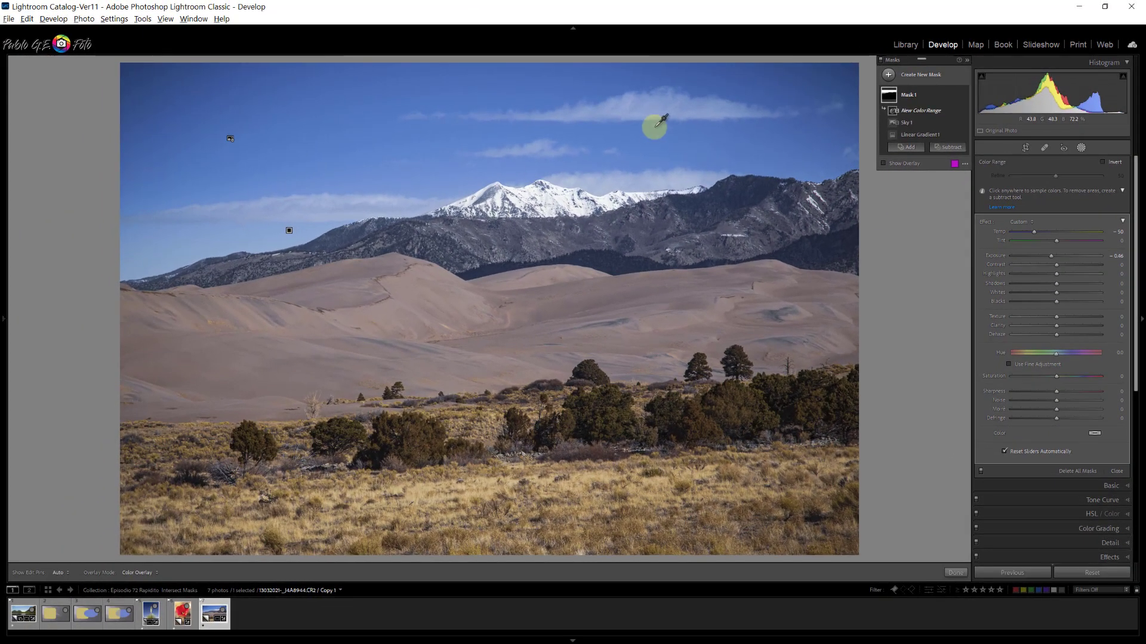
click(655, 126)
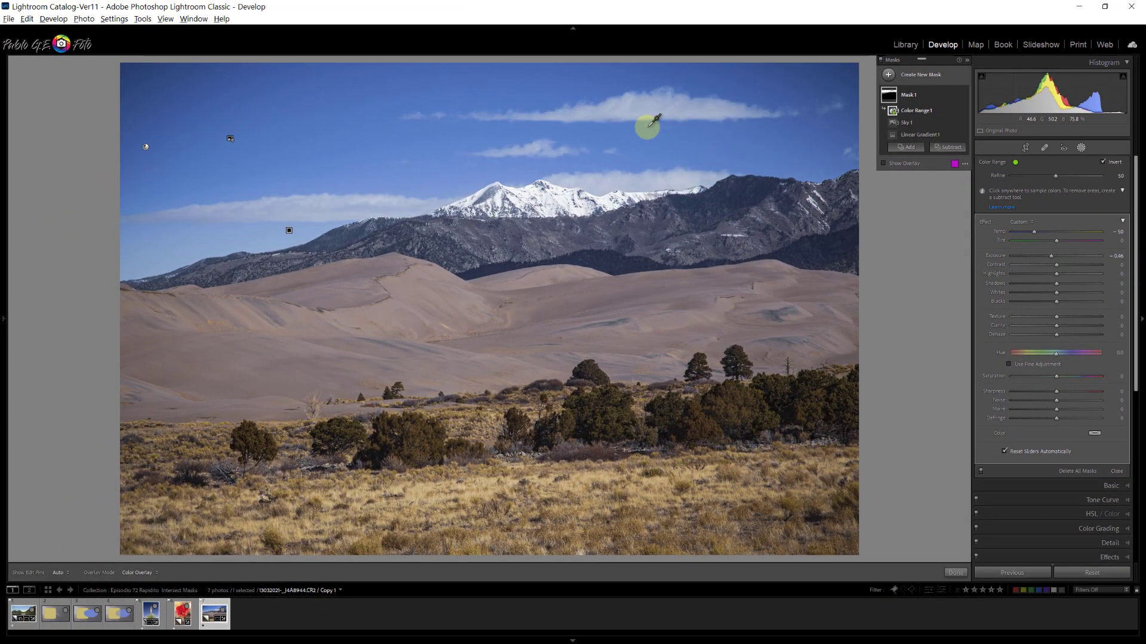
Set the mountain sky mask's Exposure to −0.54 and its Color Range Refine to 32 using the mask overlay, leaving the overlay hidden.
click(885, 165)
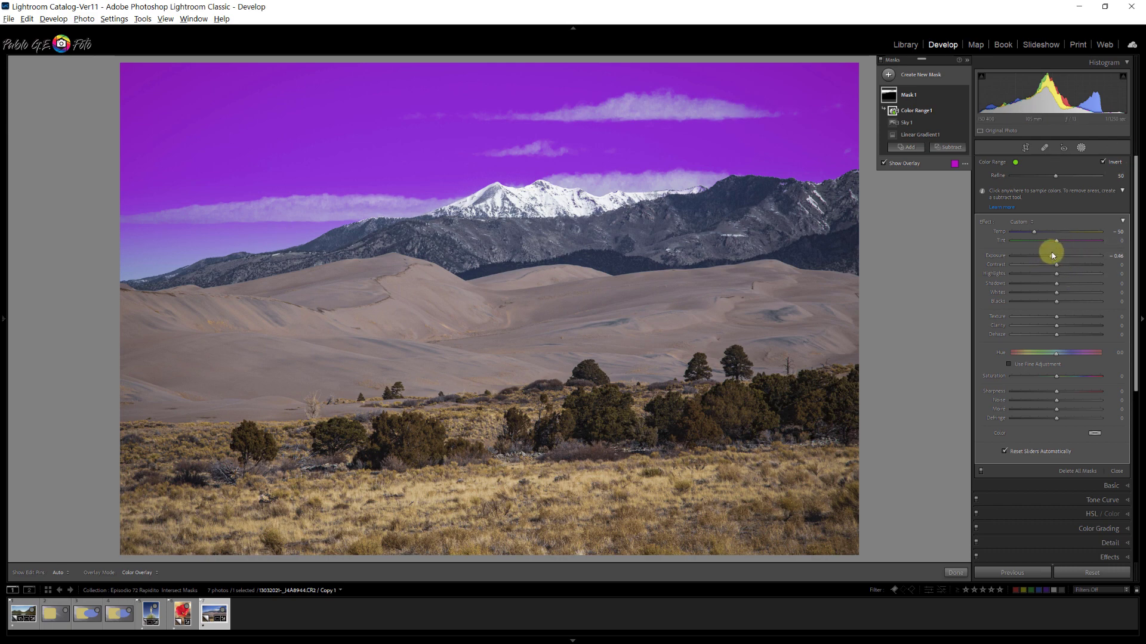
mouse_move(1051, 258)
mouse_down()
mouse_move(1029, 256)
mouse_move(1049, 260)
mouse_up()
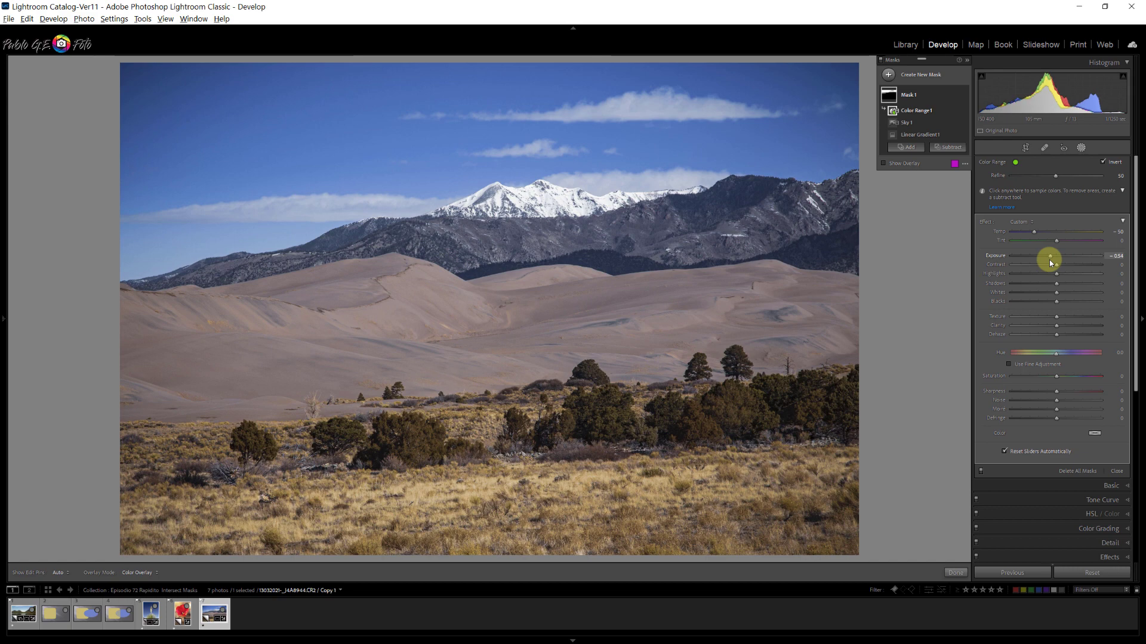
key(o)
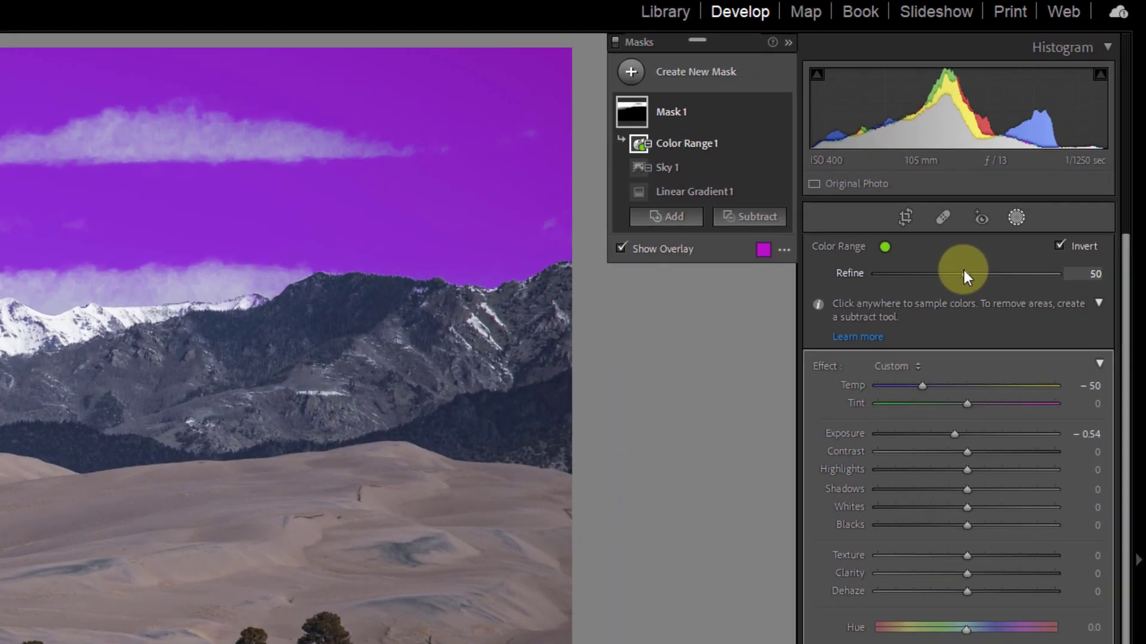
drag(989, 245, 951, 275)
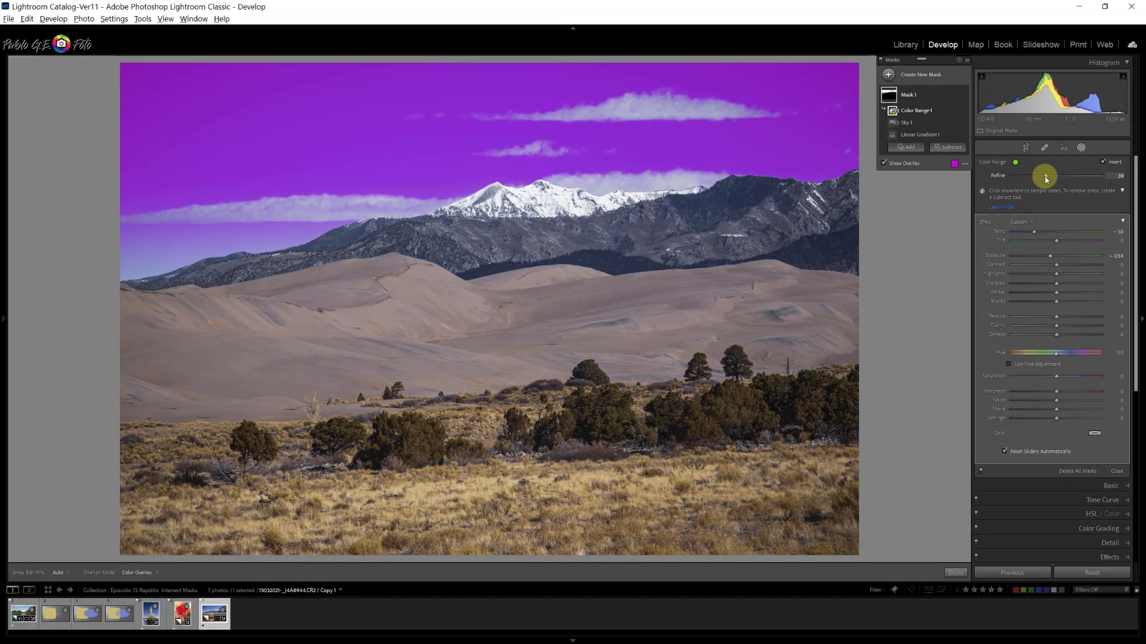
mouse_move(1030, 191)
mouse_down()
mouse_move(1020, 194)
mouse_move(1039, 177)
mouse_up()
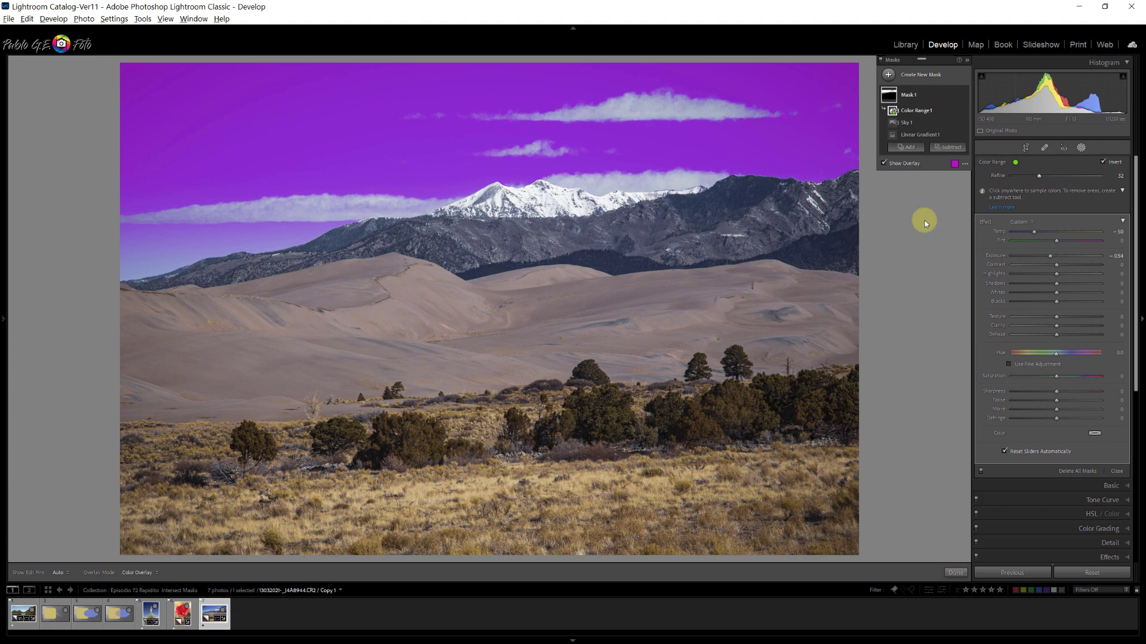
click(883, 162)
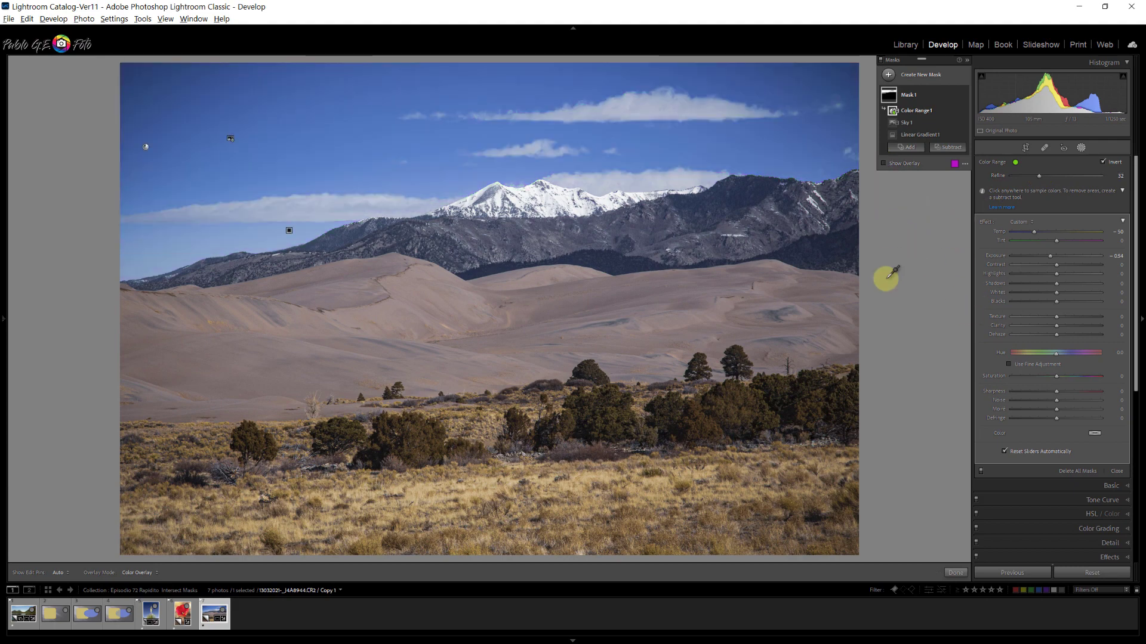